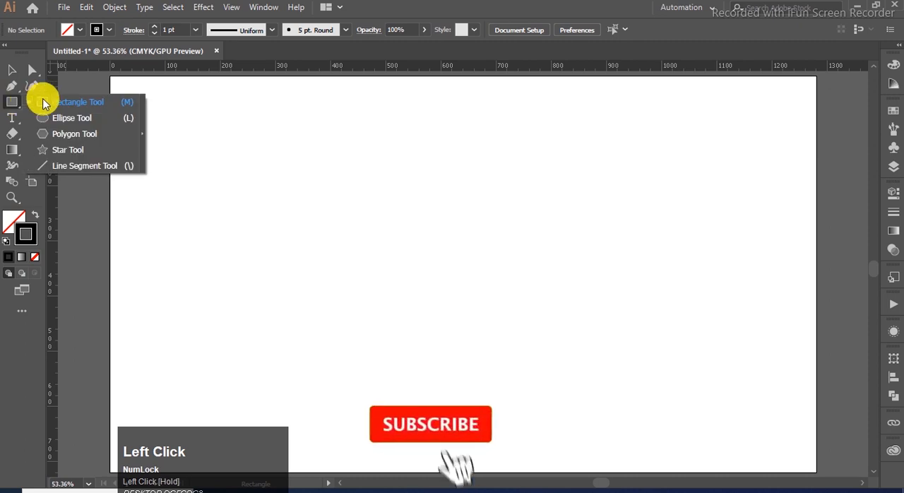
- Draw an unfilled circle with a 1 pt black stroke and move it horizontally into the artboard's left half
click(99, 115)
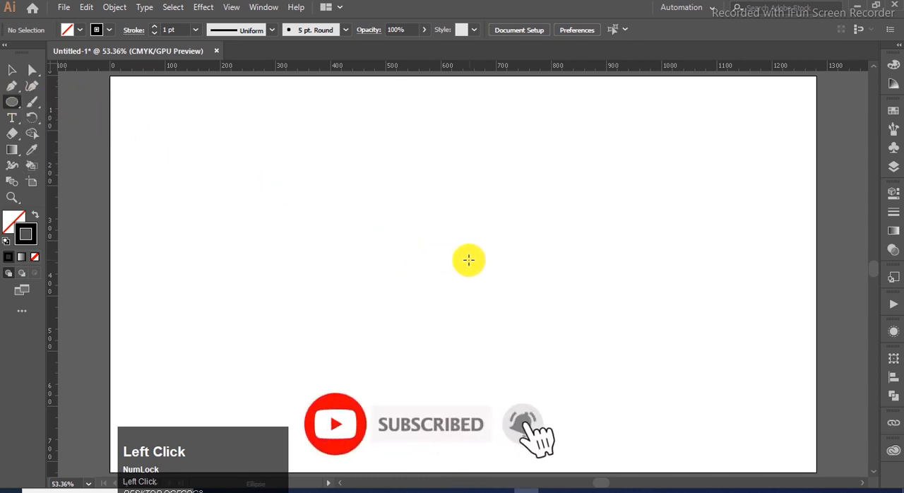
drag(451, 267, 523, 353)
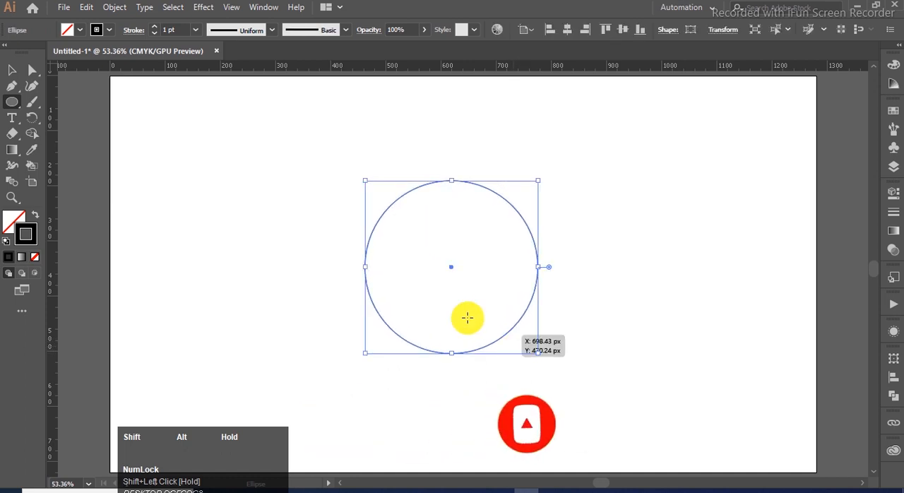
click(11, 69)
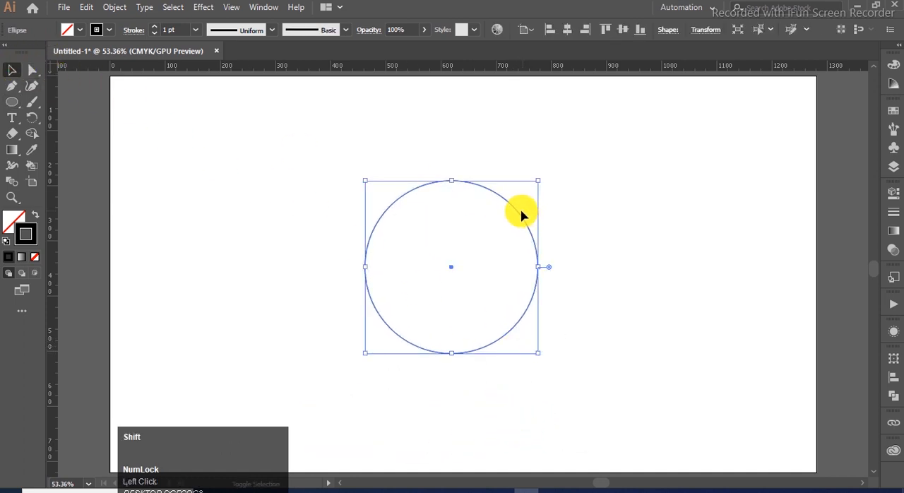
click(519, 216)
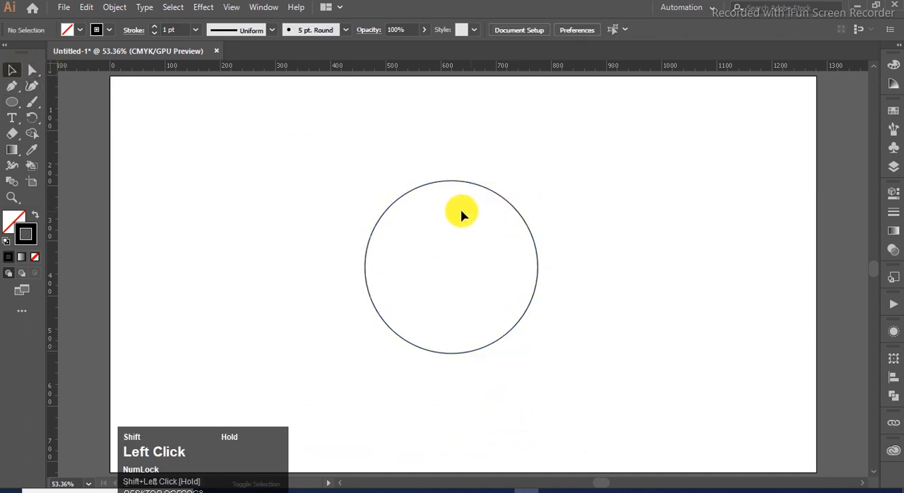
click(508, 206)
drag(508, 206, 373, 206)
click(520, 183)
- Draw a square from the circle's centre that encloses the circle, and rotate it 45° into a diamond
drag(12, 105, 45, 95)
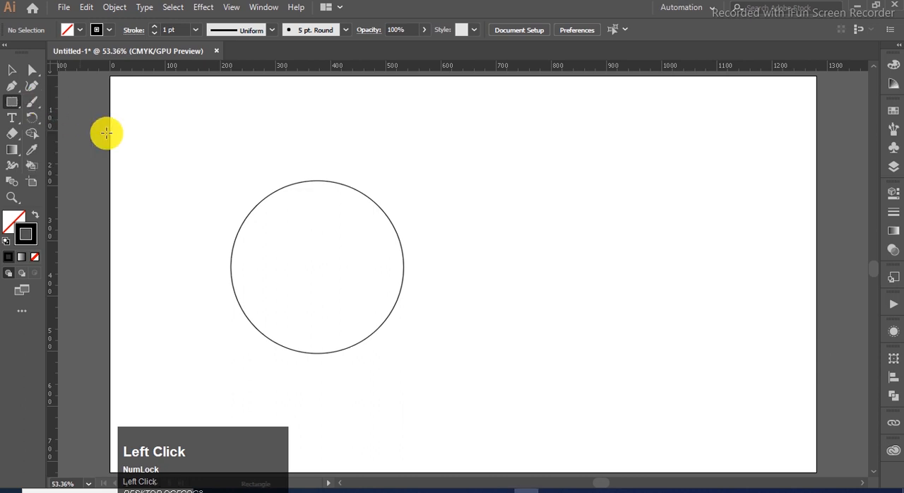
drag(318, 265, 402, 346)
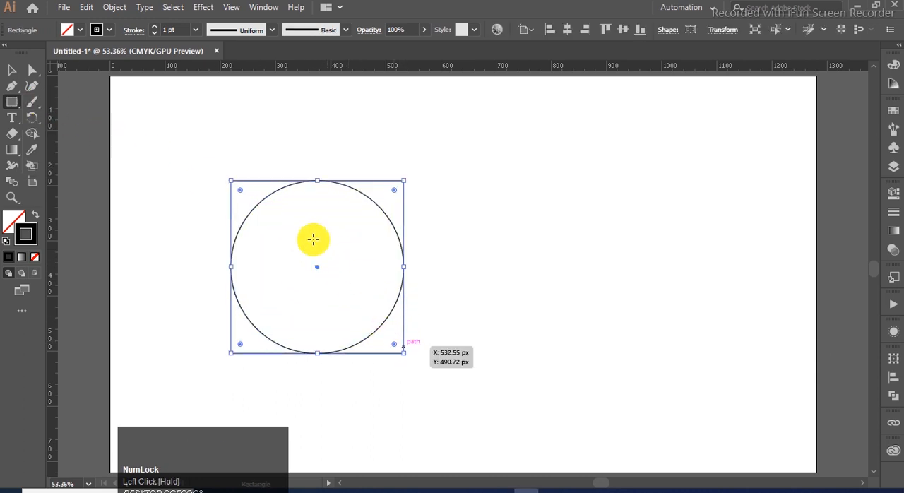
click(11, 70)
drag(412, 177, 428, 250)
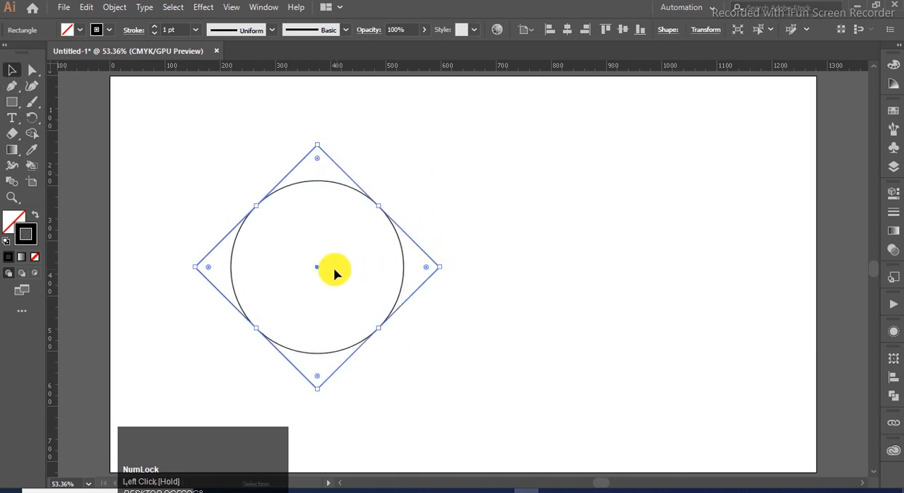
- Shrink the diamond with its left corner at the circle's centre, and fully round its top and right corners
drag(317, 270, 437, 271)
drag(562, 267, 519, 267)
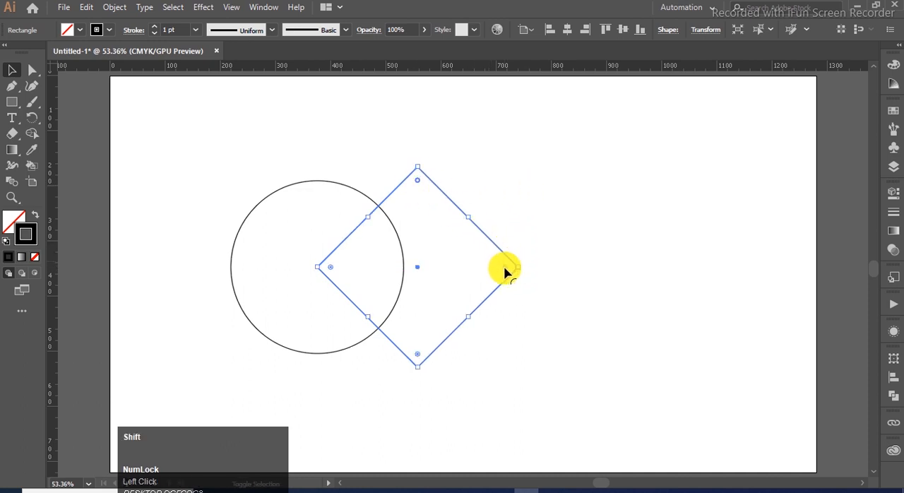
drag(505, 271, 377, 345)
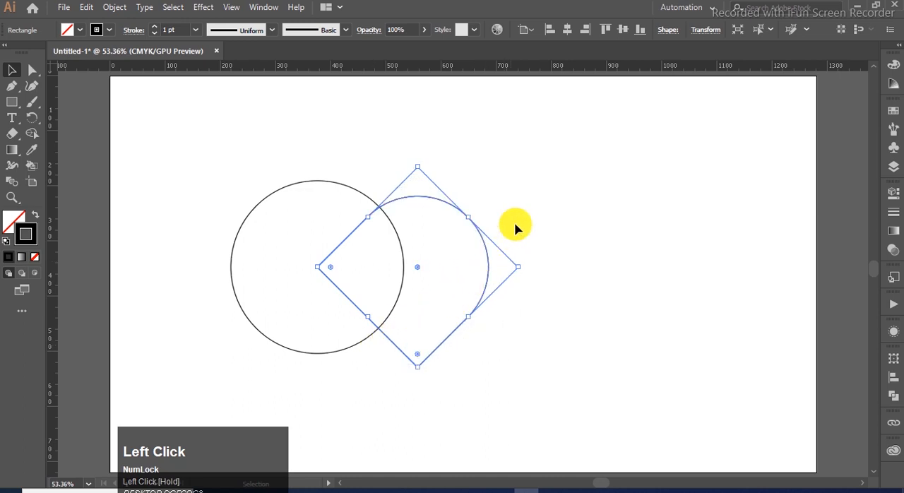
click(524, 208)
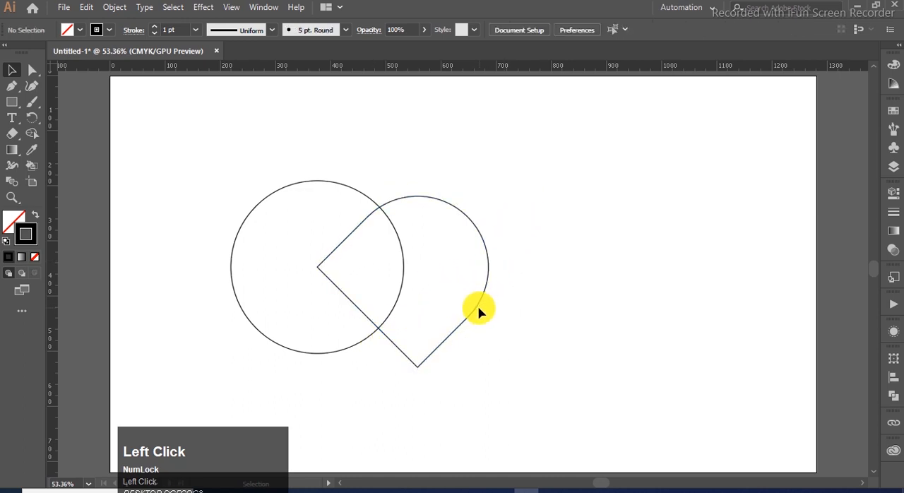
click(471, 317)
click(452, 338)
- Scale the circle down slightly and proportionally around its centre
click(291, 352)
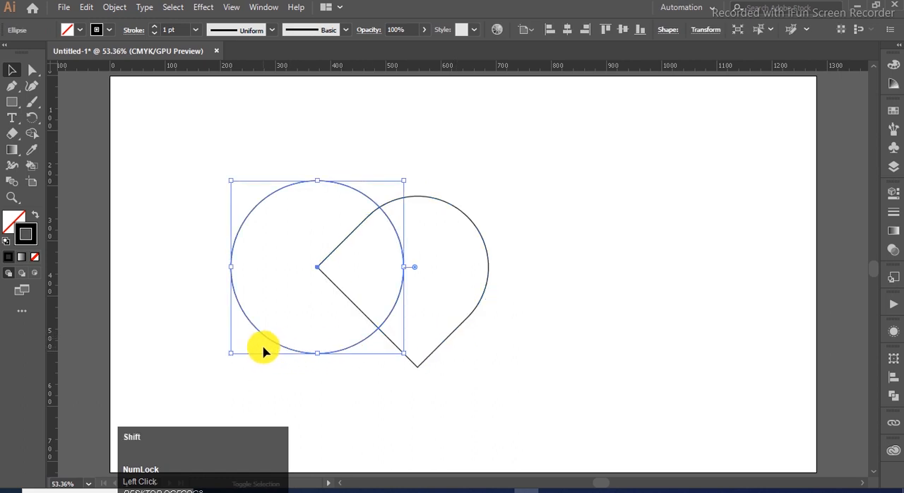
drag(232, 353, 241, 351)
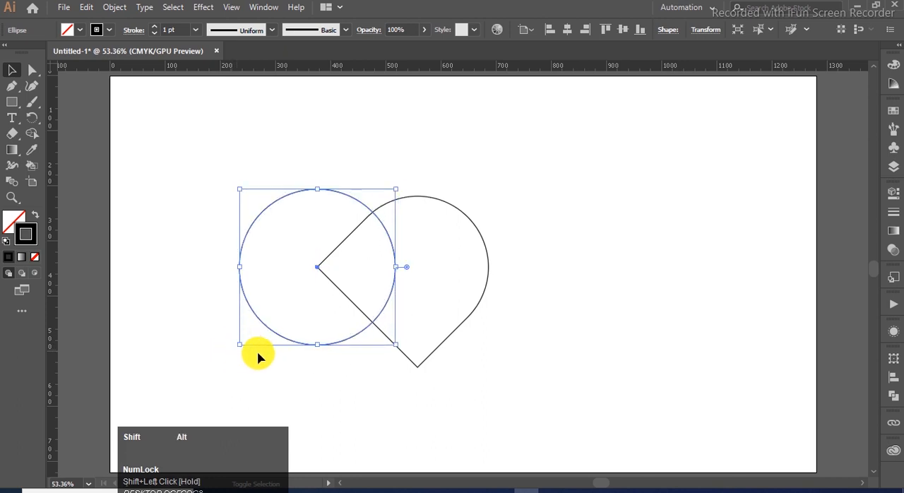
click(493, 364)
- Set the stroke weight of both the circle and the rounded diamond to 45 pt
drag(558, 147, 214, 384)
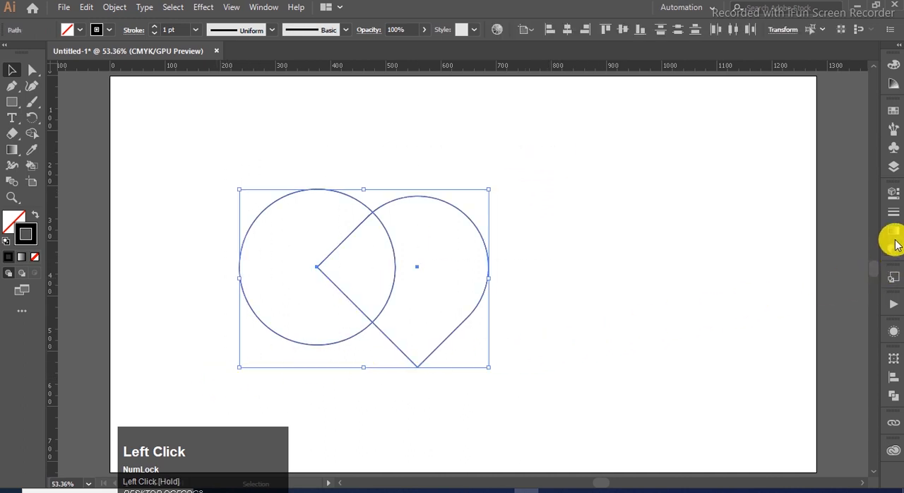
click(894, 217)
scroll(807, 209, up, 6)
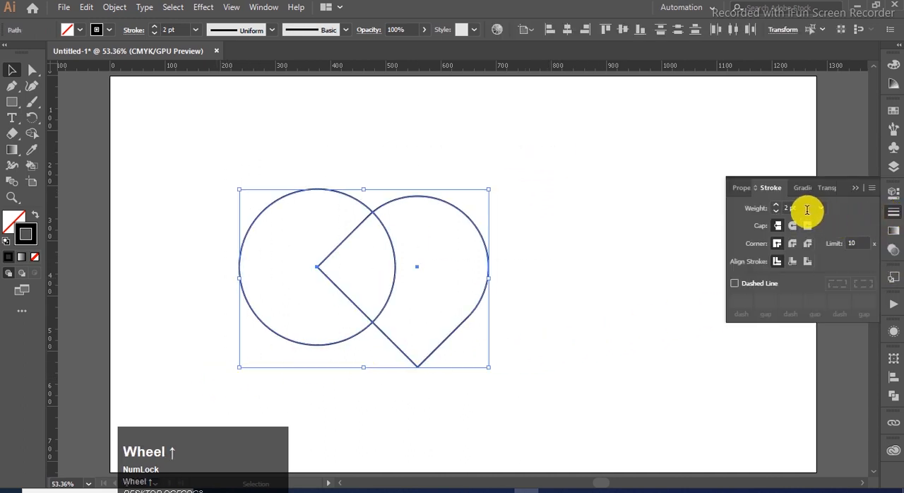
scroll(807, 208, up, 20)
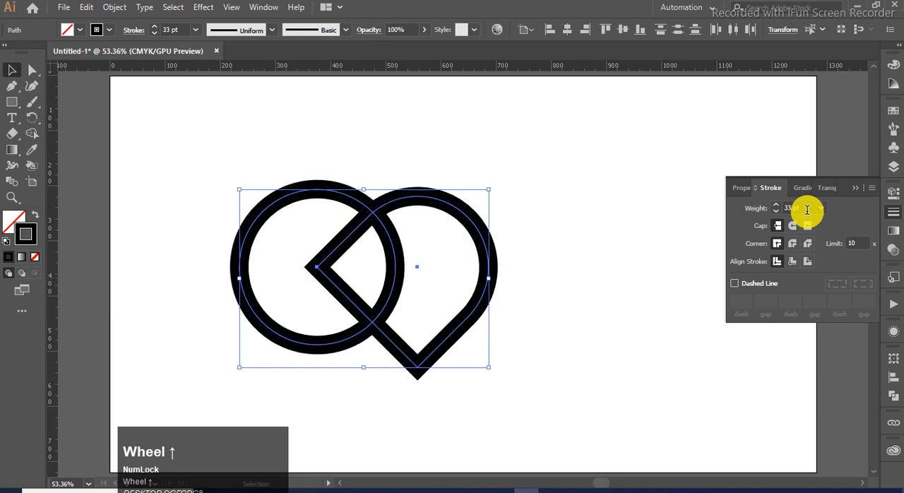
scroll(807, 209, up, 3)
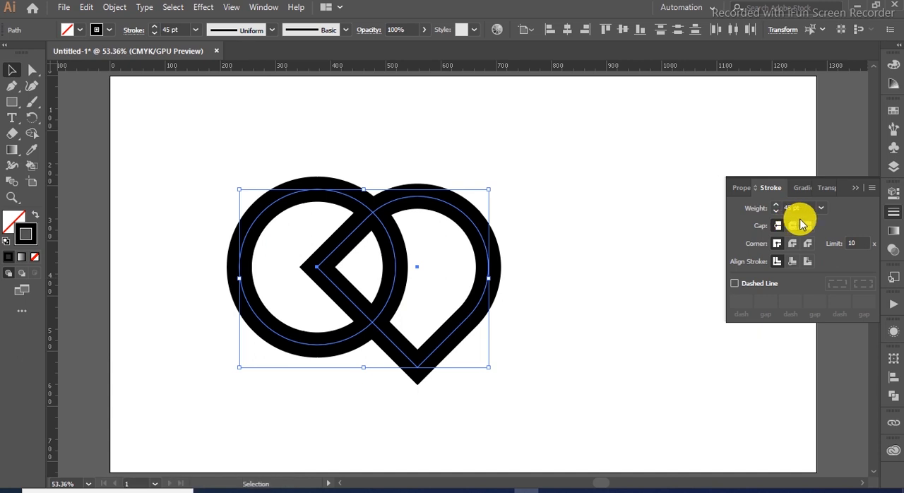
click(856, 188)
- Move both shapes to the middle of the artboard and expand their strokes into filled shapes
drag(601, 156, 215, 353)
drag(372, 327, 446, 327)
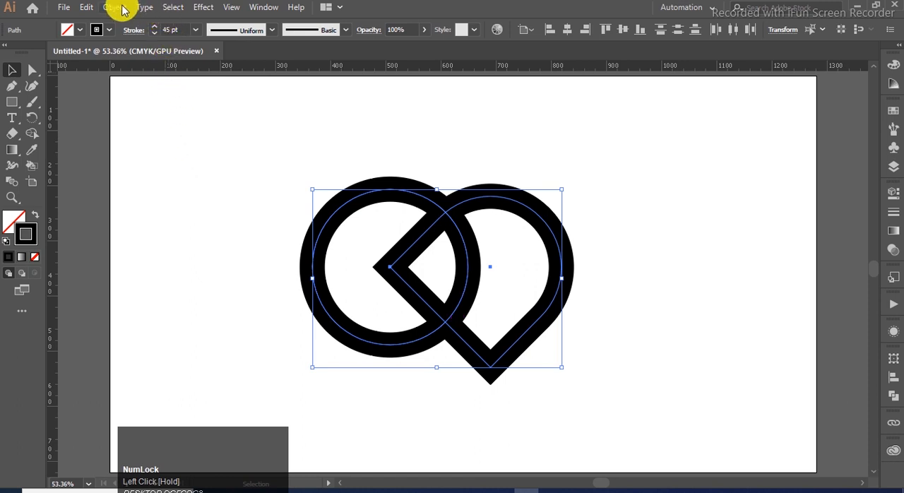
click(116, 7)
click(200, 154)
click(415, 323)
- Apply Offset Path to both expanded shapes with a 10 px offset, Miter joins and a miter limit of 4
click(589, 194)
click(452, 198)
shift+click(336, 211)
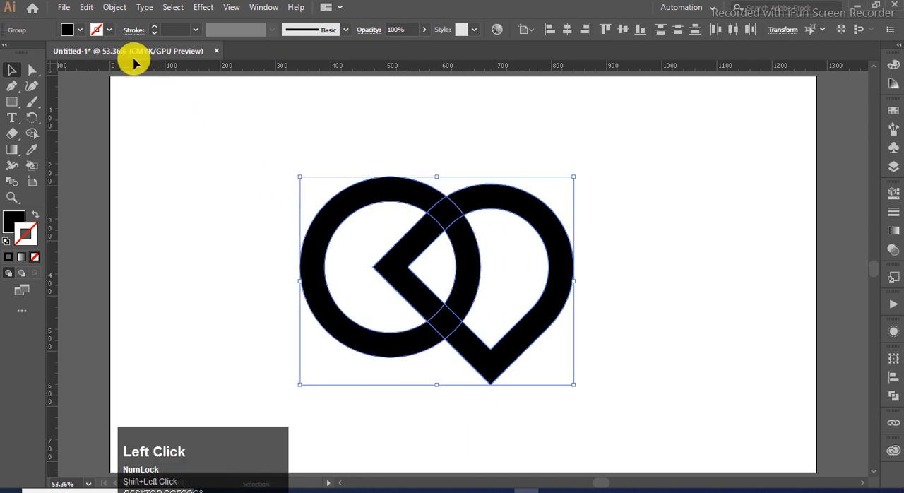
click(115, 7)
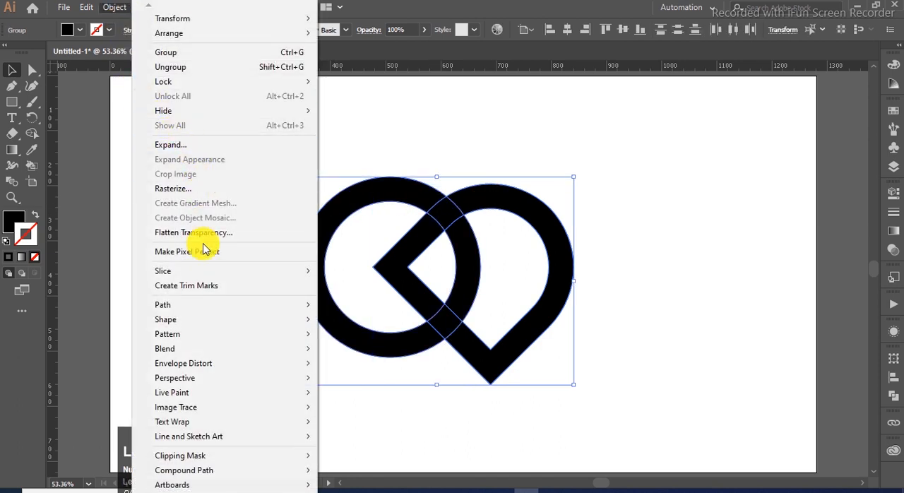
mouse_move(196, 324)
mouse_move(202, 305)
click(390, 354)
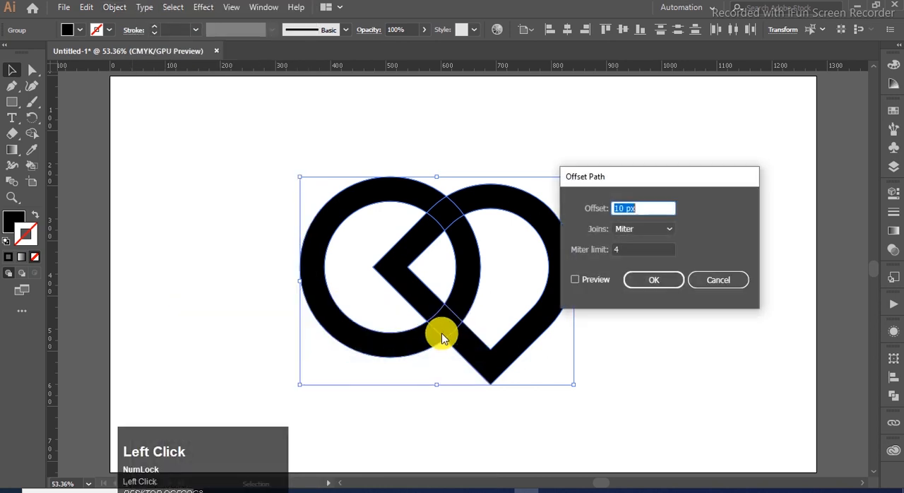
click(576, 280)
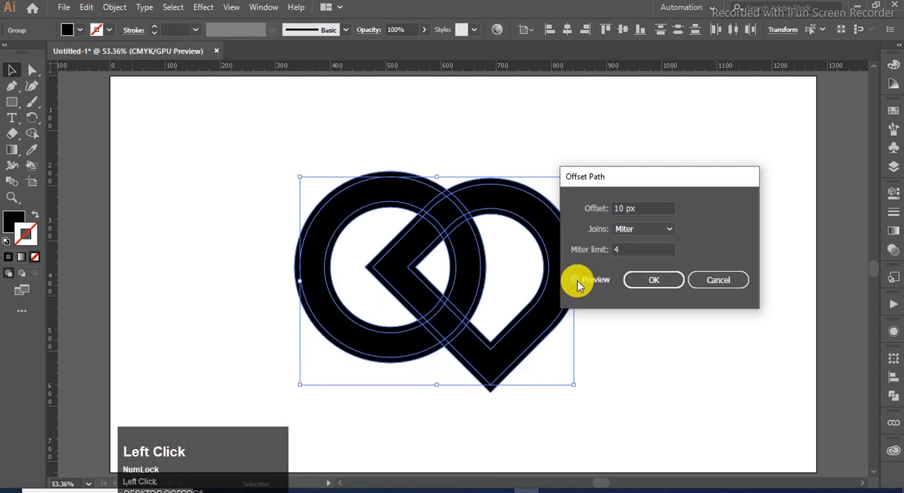
click(638, 283)
click(596, 173)
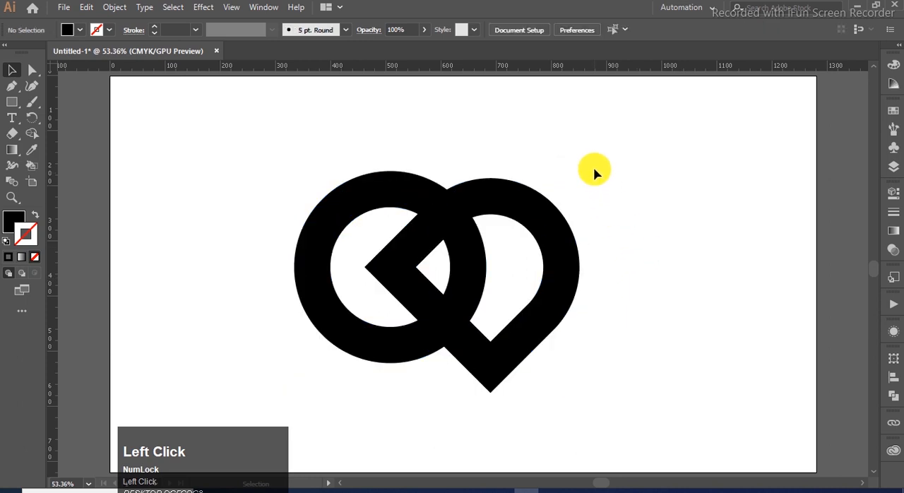
- With Shape Builder, delete the offset strips along the ring's outer and inner edges
drag(449, 280, 274, 374)
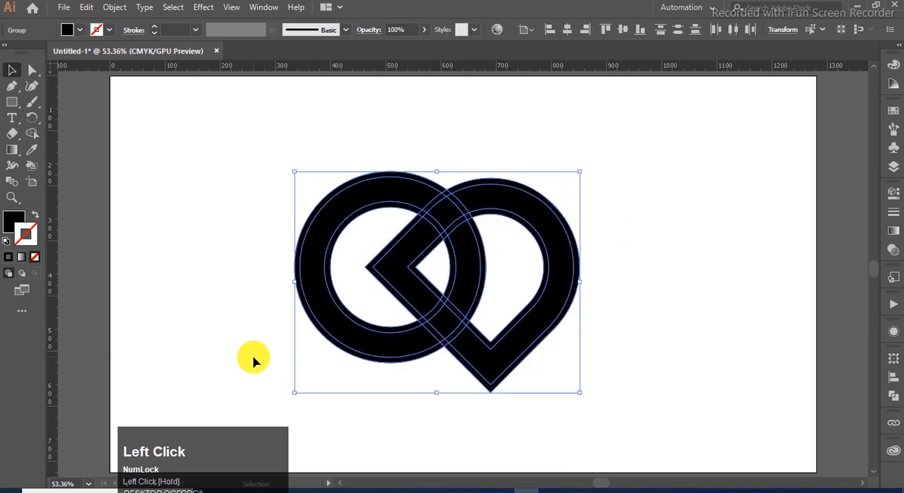
click(32, 133)
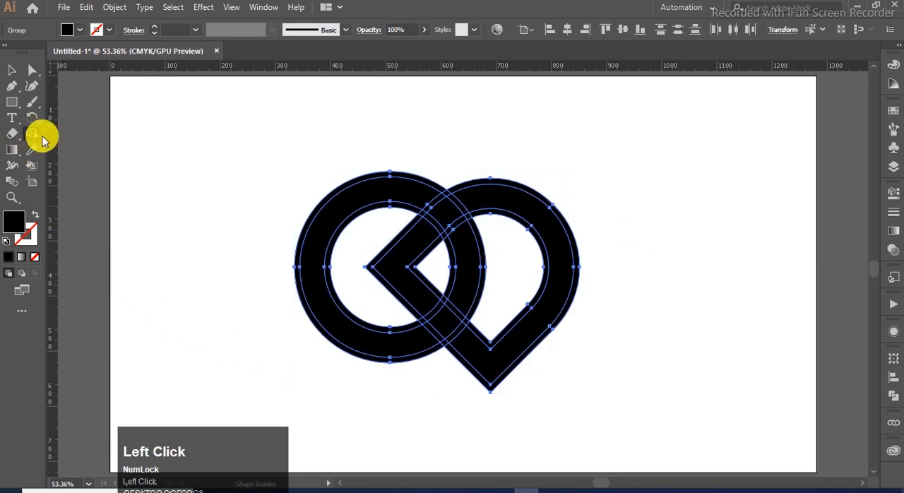
alt+click(339, 192)
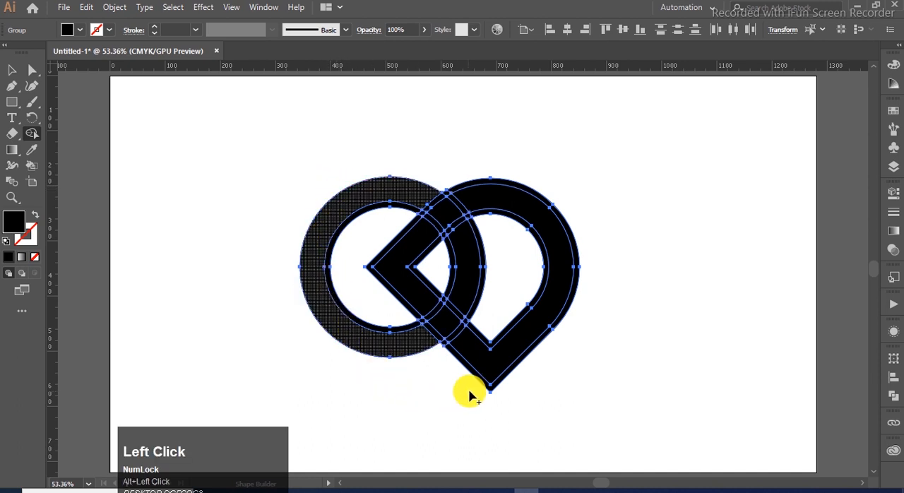
alt+click(368, 329)
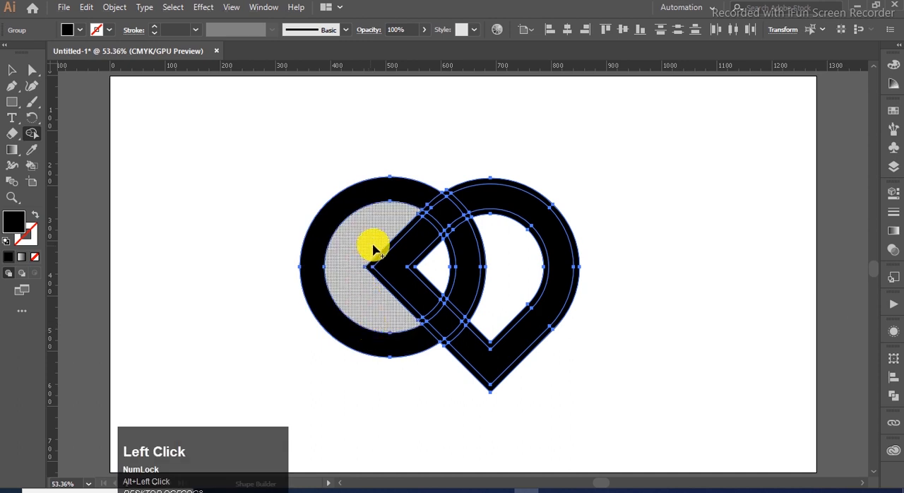
- Delete the rounded diamond's offset strips and the ring's arc inside it, leaving narrow gaps where the shapes interlace
alt+click(451, 194)
alt+click(408, 231)
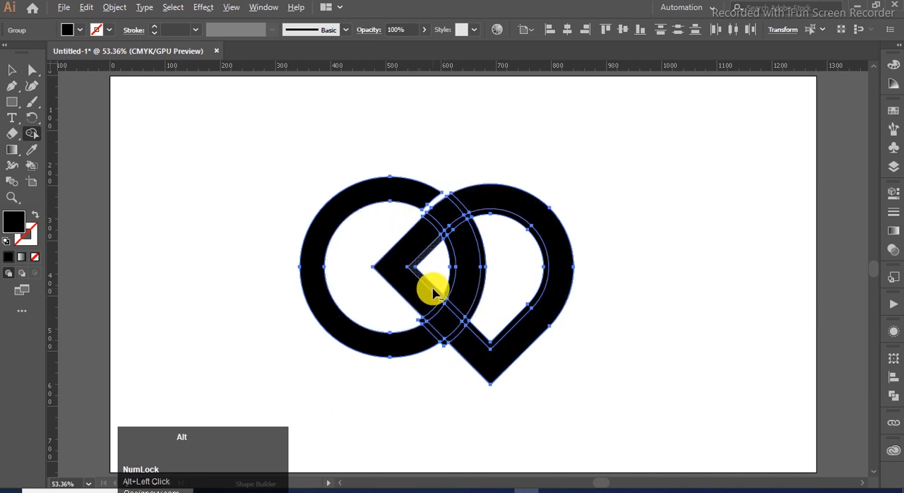
alt+click(430, 288)
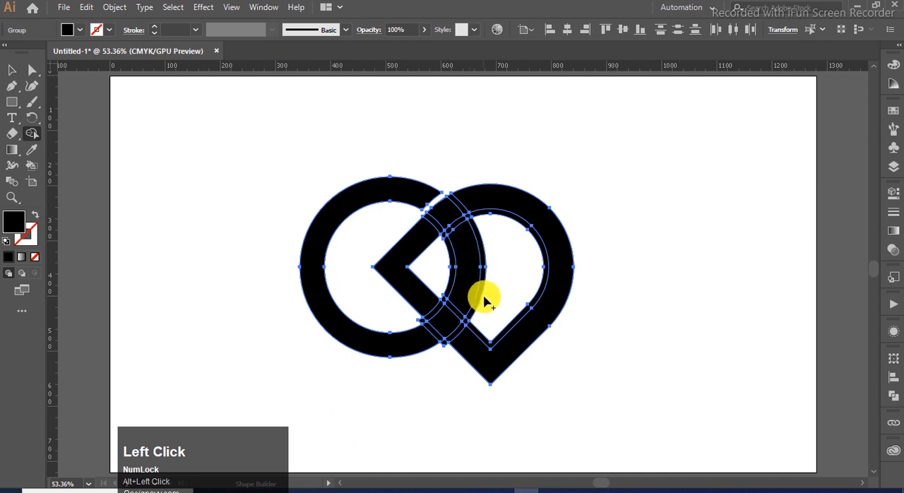
alt+click(453, 284)
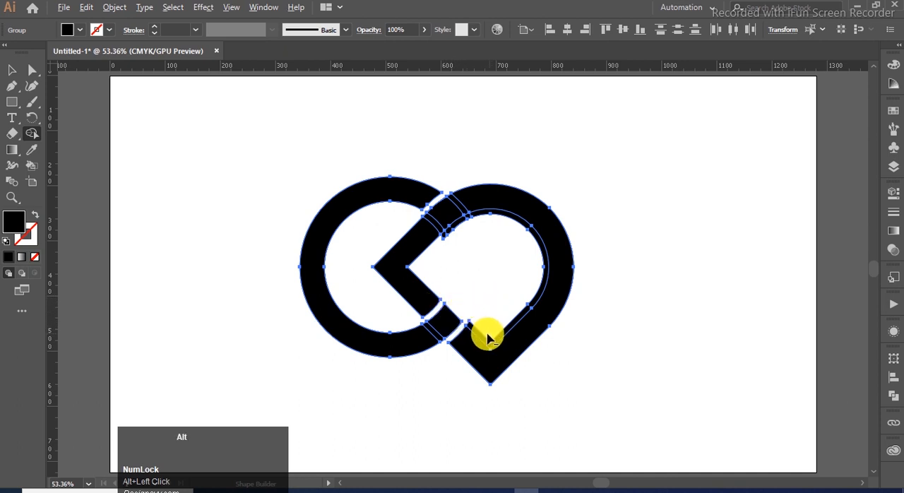
alt+click(486, 336)
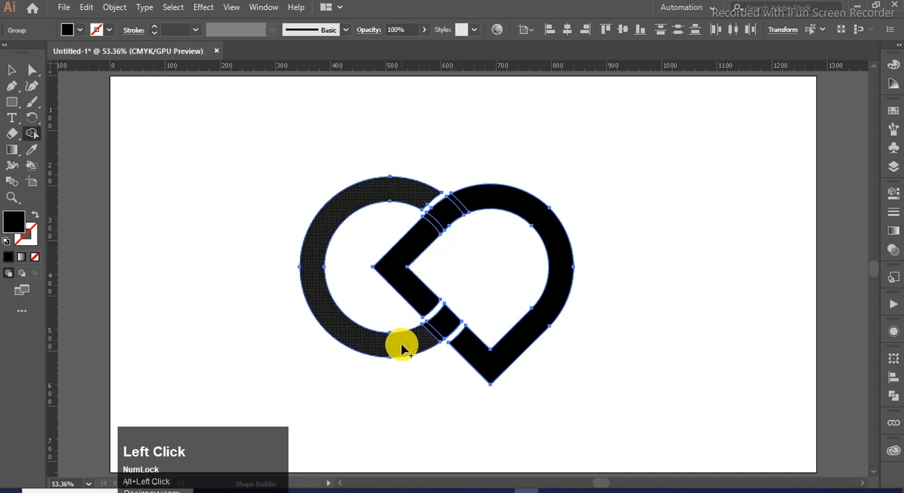
- Merge the lower crossing pieces into the ring and the upper crossing pieces into the rounded diamond
drag(400, 343, 450, 323)
mouse_move(424, 235)
mouse_down()
mouse_move(466, 202)
mouse_move(508, 298)
mouse_up()
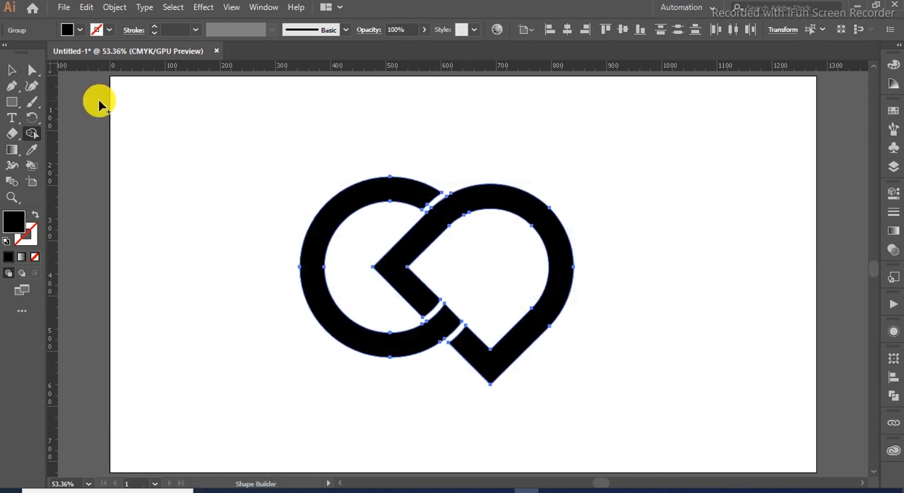
click(11, 70)
click(351, 135)
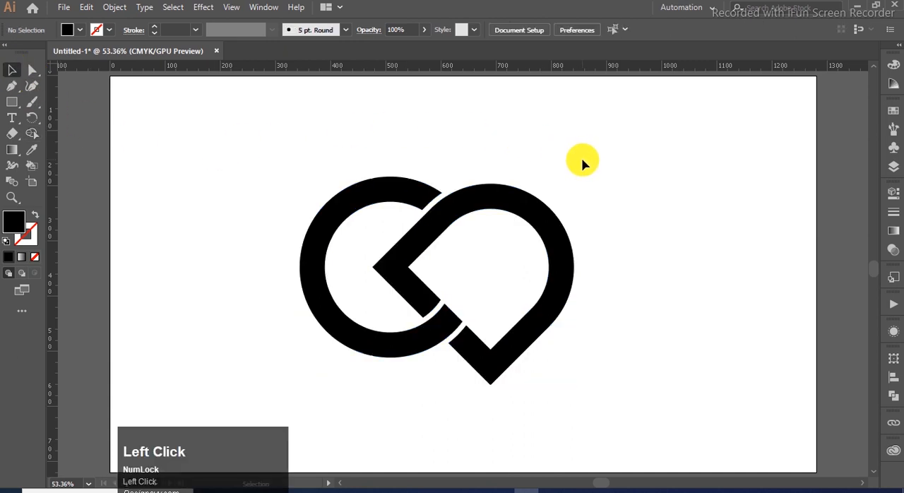
- Draw a small black square inside the rounded diamond, rotate it 45° and place it near the inner left corner
click(11, 101)
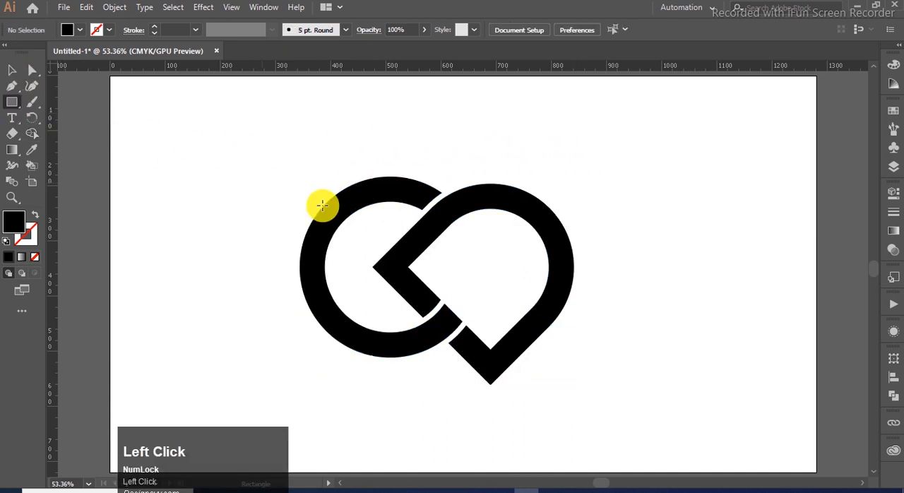
drag(462, 267, 479, 282)
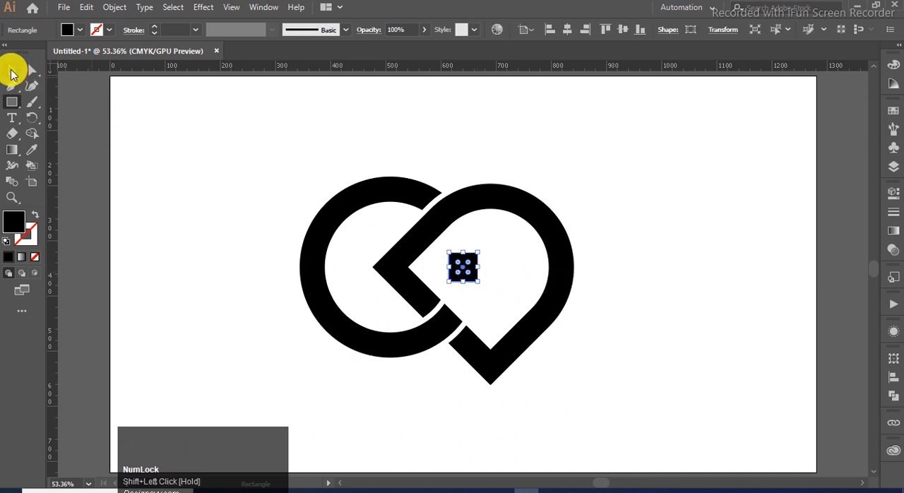
click(11, 70)
drag(481, 248, 447, 280)
click(642, 317)
scroll(469, 300, up, 1)
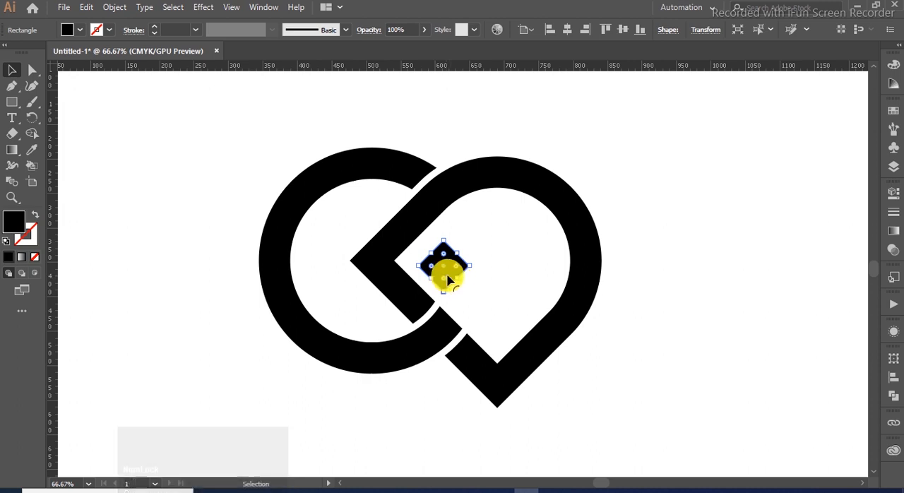
- Duplicate the small square diagonally to the rounded diamond's lower inner corner and scale both squares down slightly
drag(448, 276, 503, 335)
shift+click(445, 267)
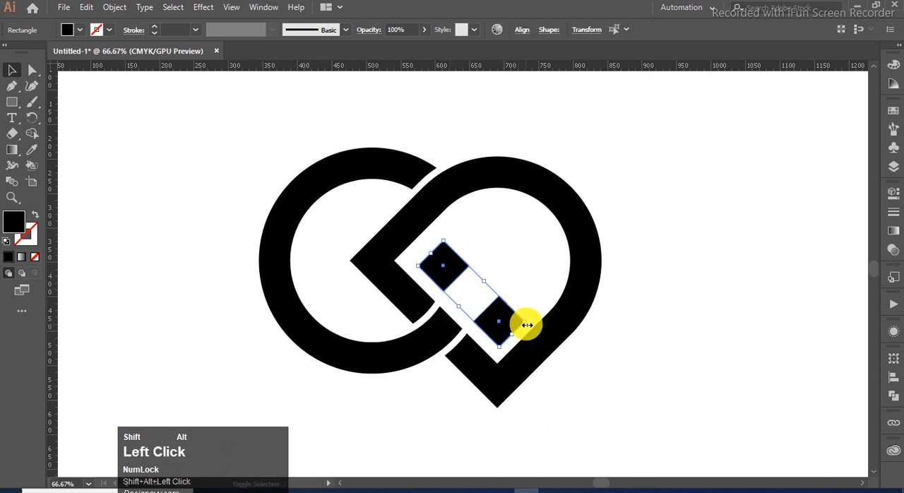
drag(524, 325, 529, 383)
key(ctrl+z)
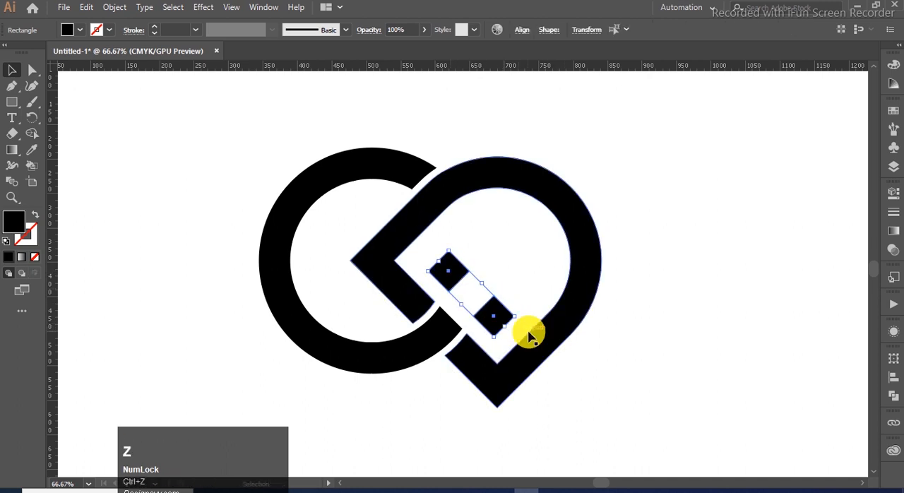
- Move the lower square closer to the lower inner corner and the upper square closer to the left inner corner
click(610, 352)
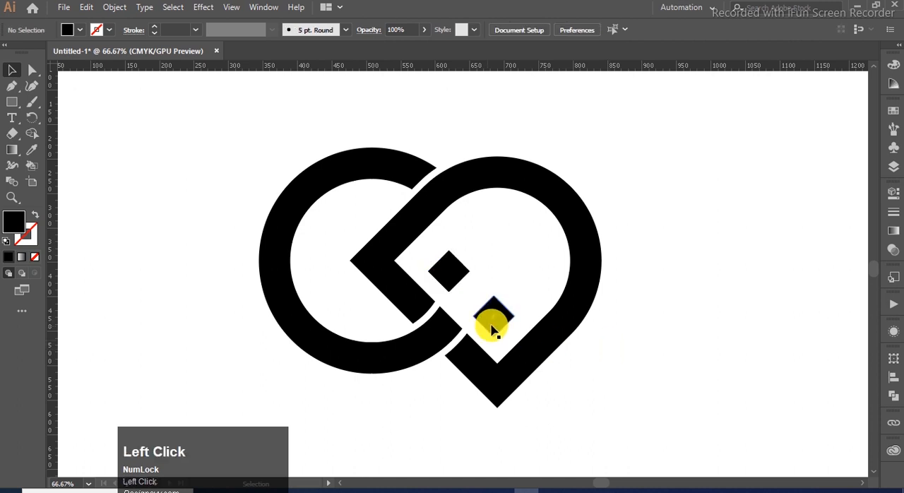
drag(493, 329, 498, 335)
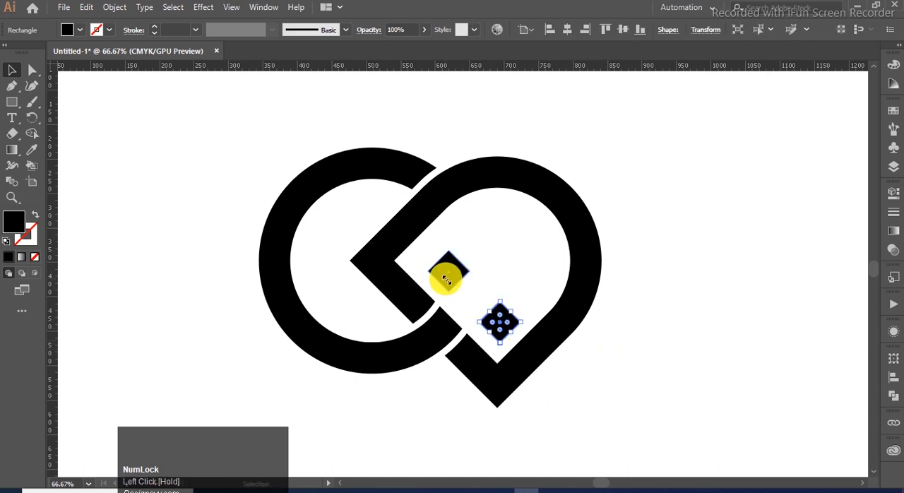
click(476, 262)
mouse_move(444, 267)
mouse_down()
mouse_move(450, 276)
mouse_move(443, 267)
mouse_up()
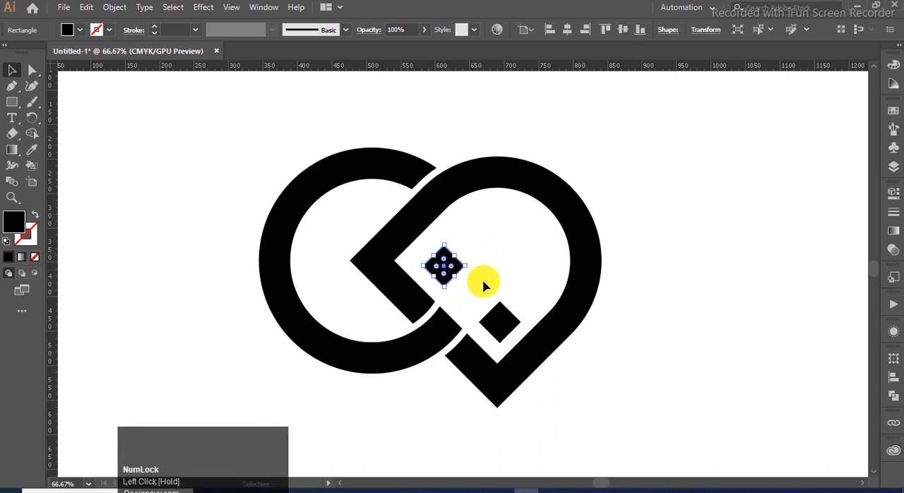
- Copy the lower square straight up and enlarge the copy so its corners touch the two small squares
click(501, 324)
mouse_move(498, 324)
mouse_down()
mouse_move(498, 270)
mouse_move(486, 265)
mouse_move(495, 279)
mouse_move(530, 273)
mouse_move(497, 275)
mouse_move(499, 313)
mouse_up()
drag(503, 273, 506, 269)
- Add two even smaller squares touching the large square's right and top corners
click(494, 337)
click(508, 329)
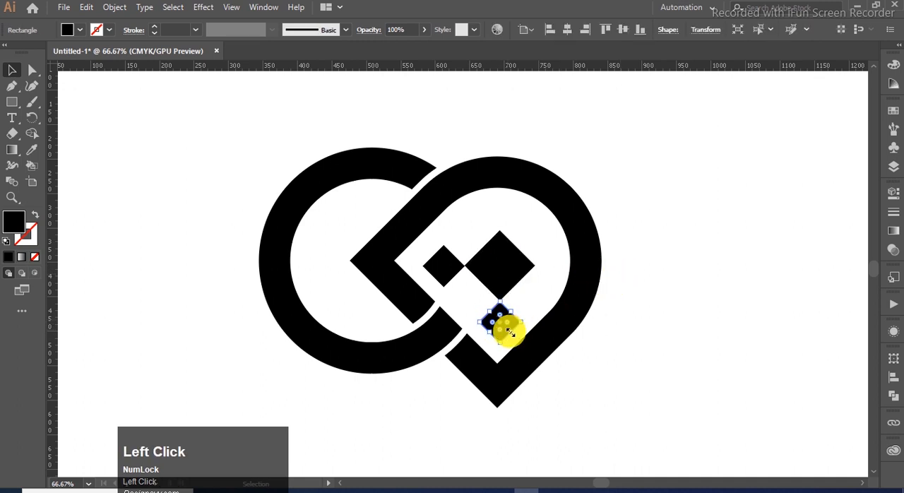
drag(504, 327, 550, 266)
shift+click(500, 189)
click(640, 234)
click(500, 217)
drag(550, 266, 549, 265)
click(629, 263)
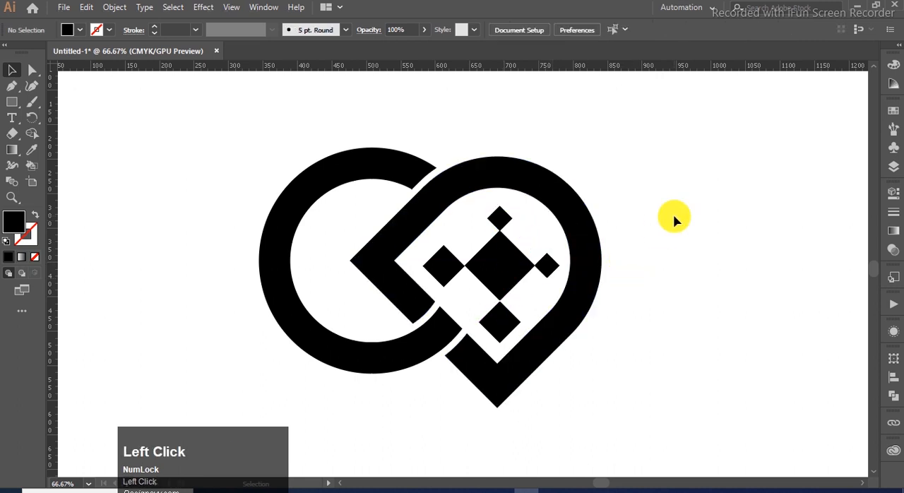
- Fill the rounded diamond with a linear gradient from dark green to light green
scroll(674, 220, down, 1)
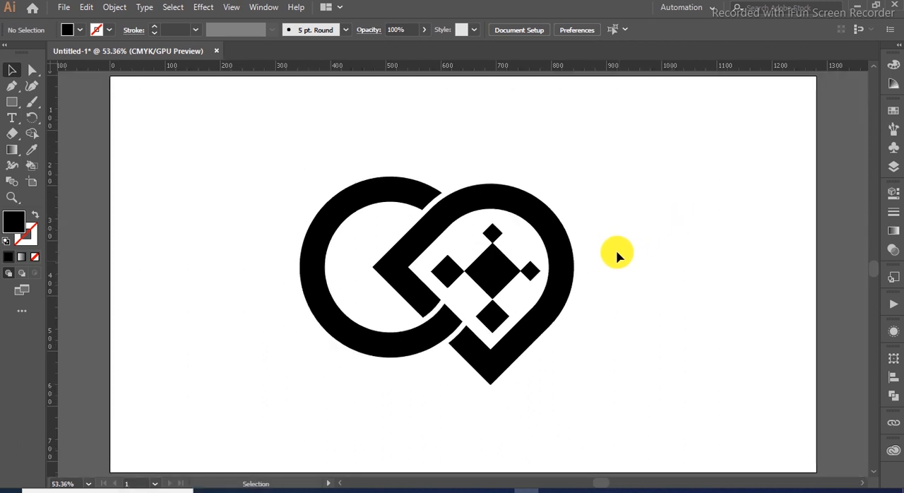
click(526, 342)
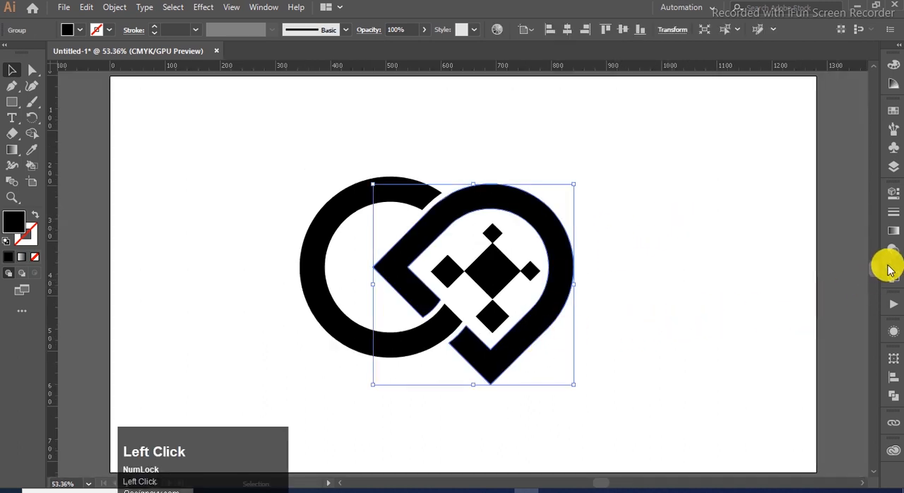
click(894, 233)
click(742, 210)
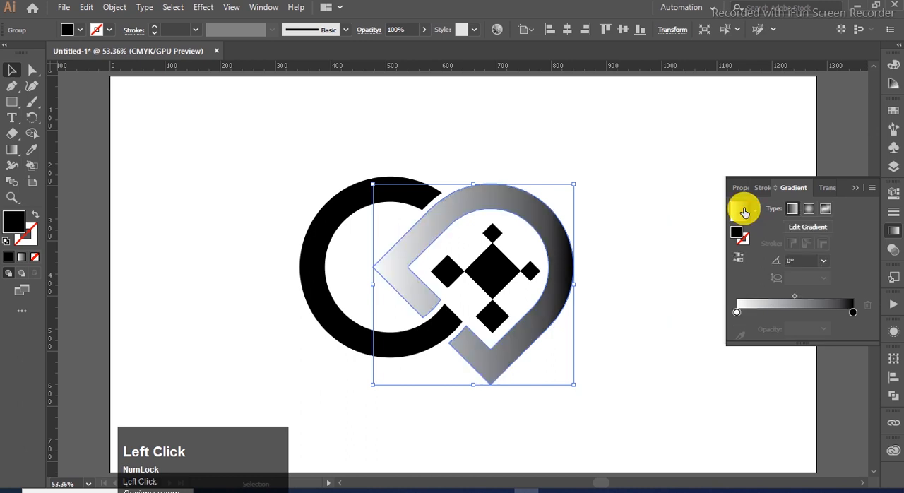
double_click(853, 312)
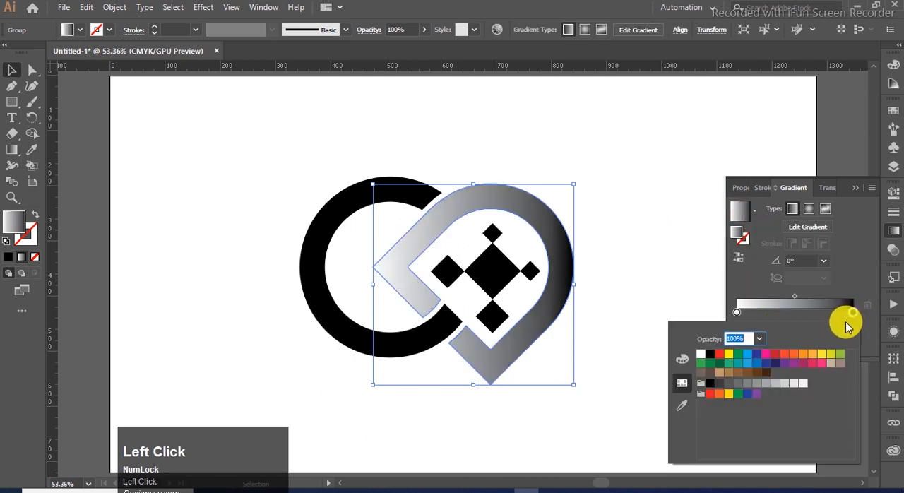
click(840, 358)
click(736, 312)
click(737, 312)
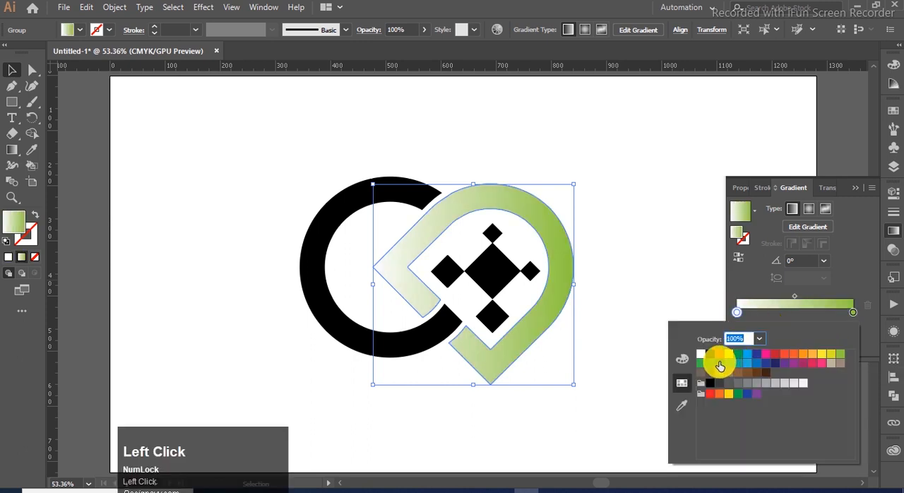
click(720, 365)
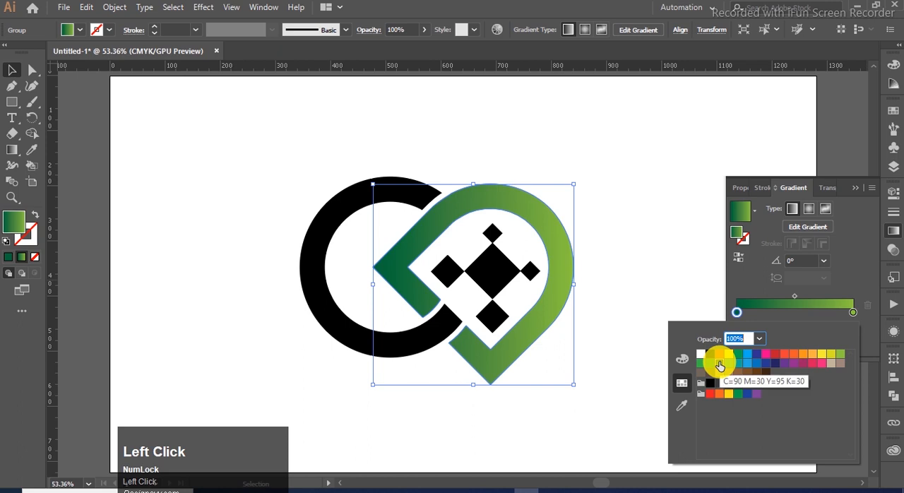
- Apply the same dark-to-light green linear gradient to the ring
click(358, 344)
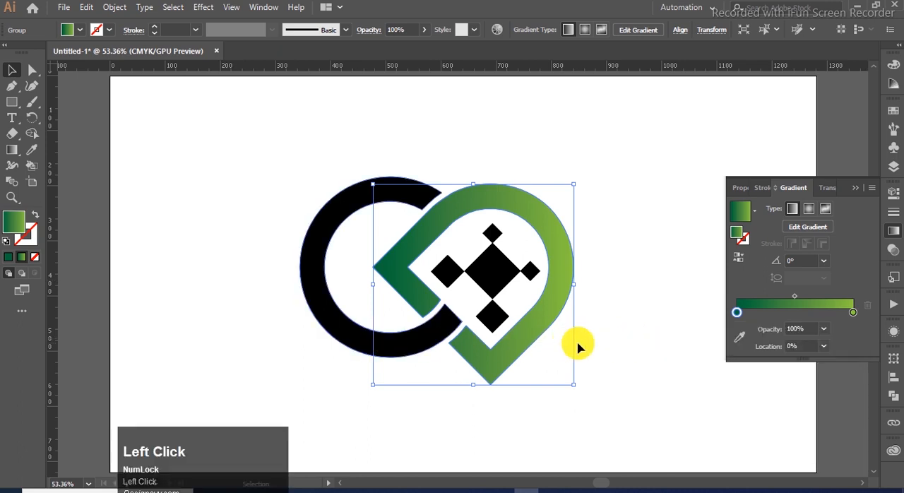
click(350, 333)
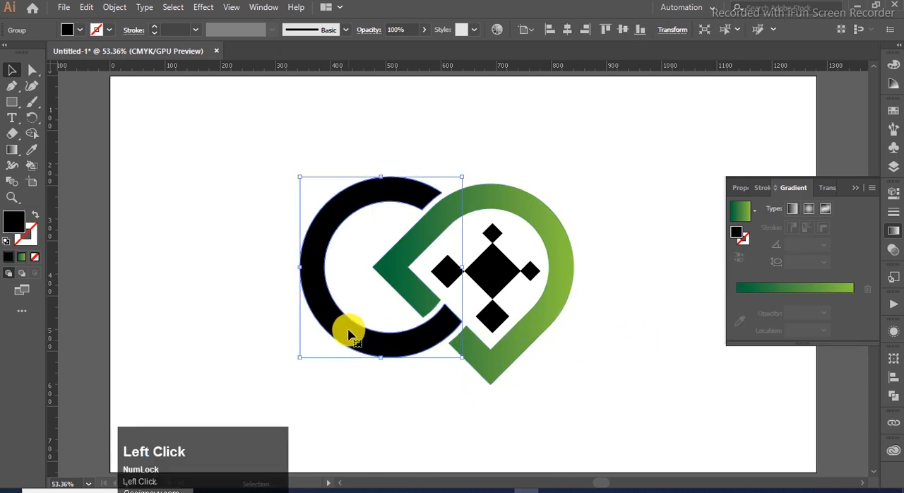
click(737, 216)
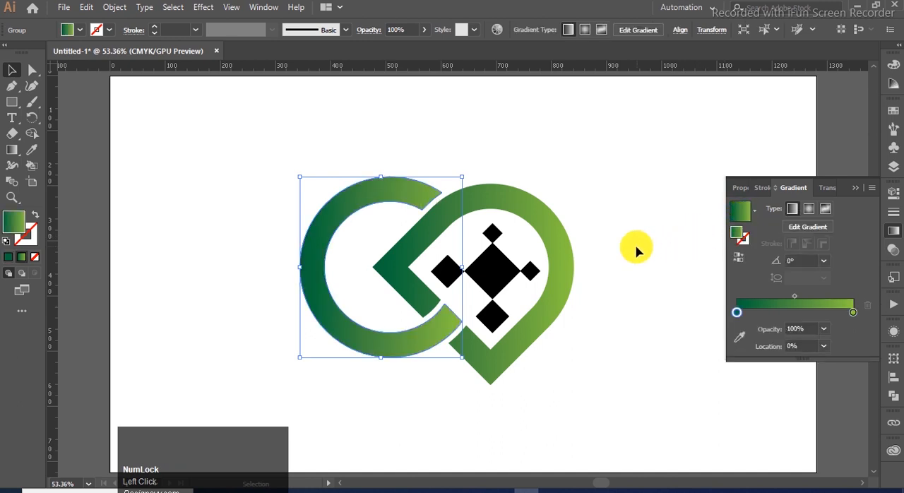
- Fill all five squares with the green gradient as a radial type, reversed so the light green is in the centre
click(528, 275)
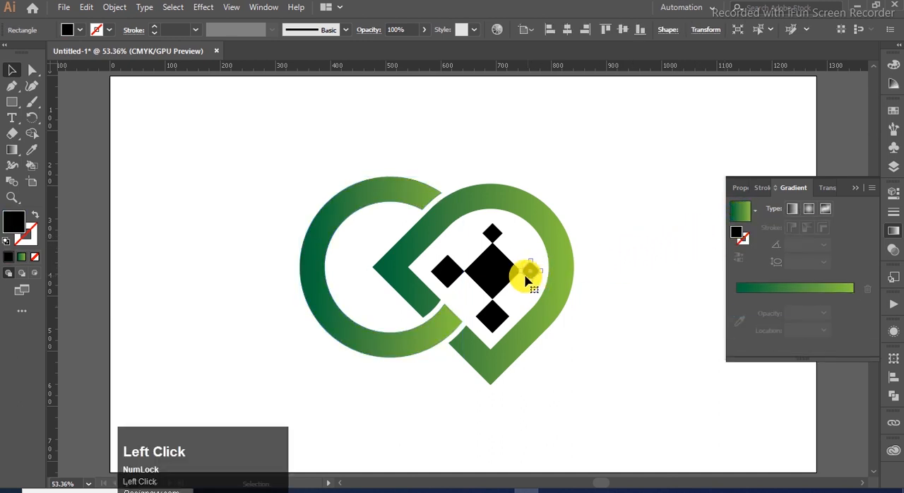
shift+click(496, 236)
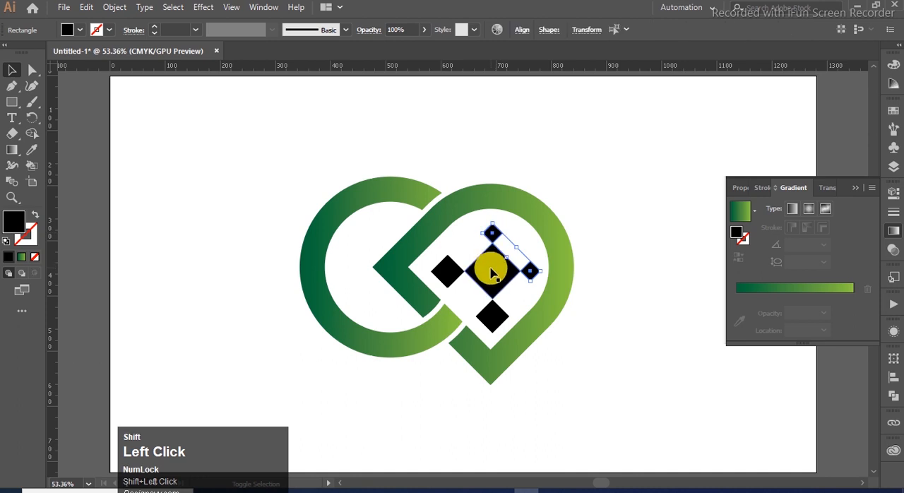
shift+click(496, 322)
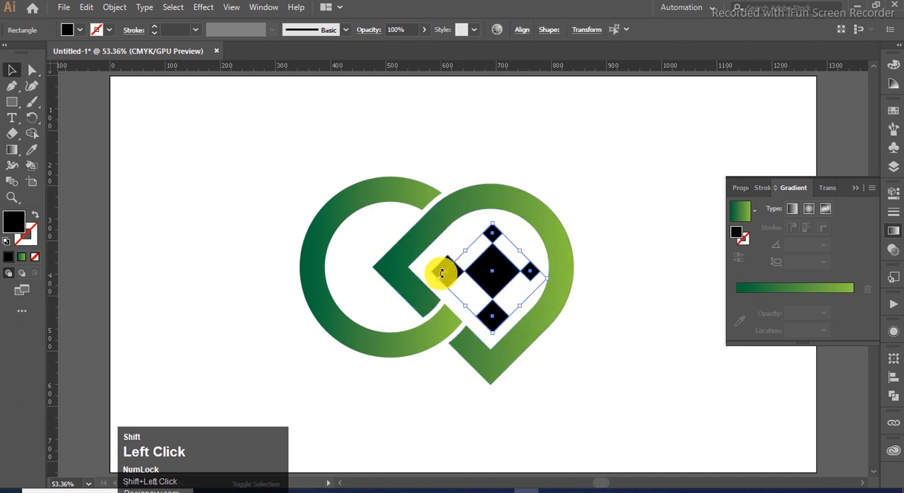
shift+click(443, 270)
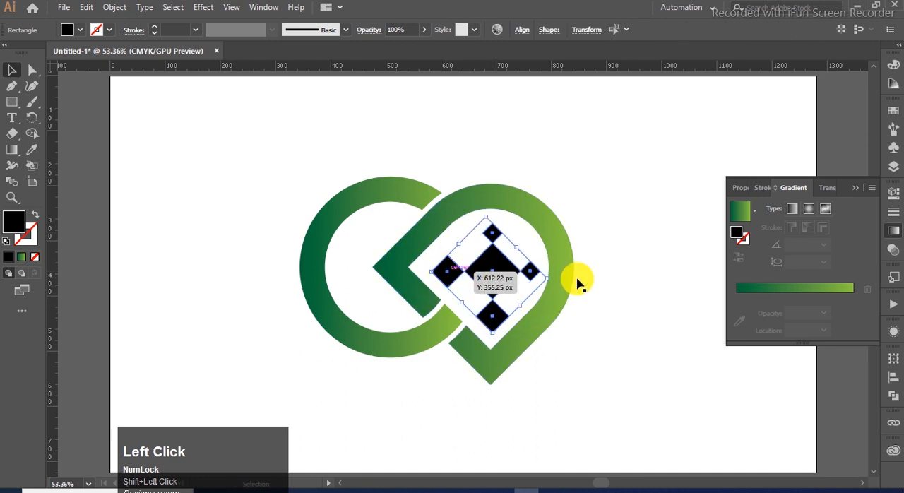
click(740, 213)
click(808, 208)
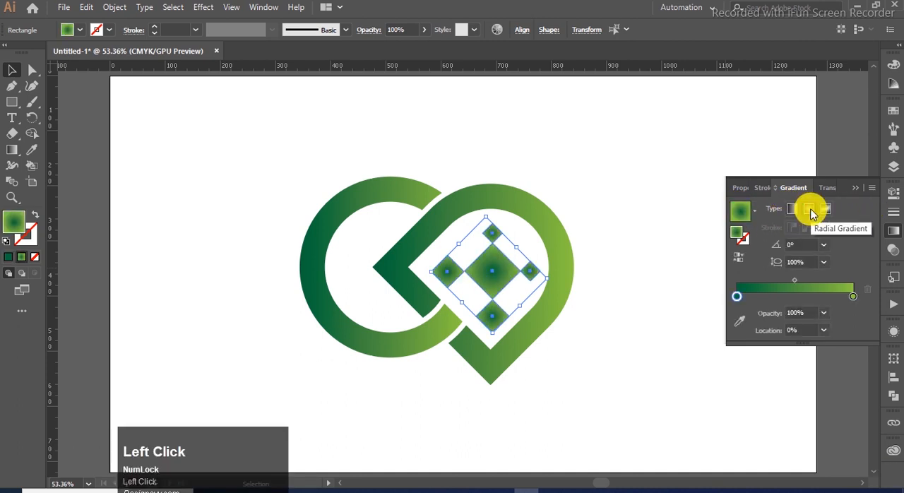
click(739, 255)
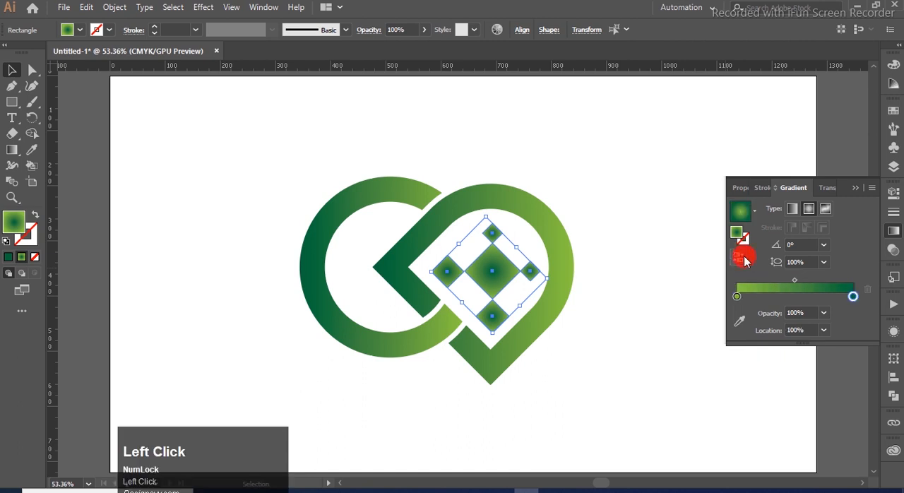
click(855, 188)
click(673, 198)
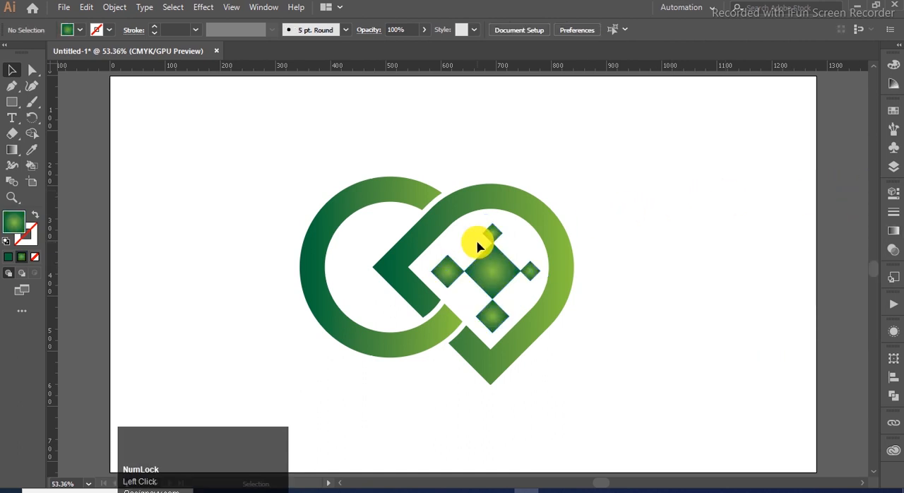
- Draw a background rectangle covering the whole artboard
key(alt)
scroll(177, 152, down, 1)
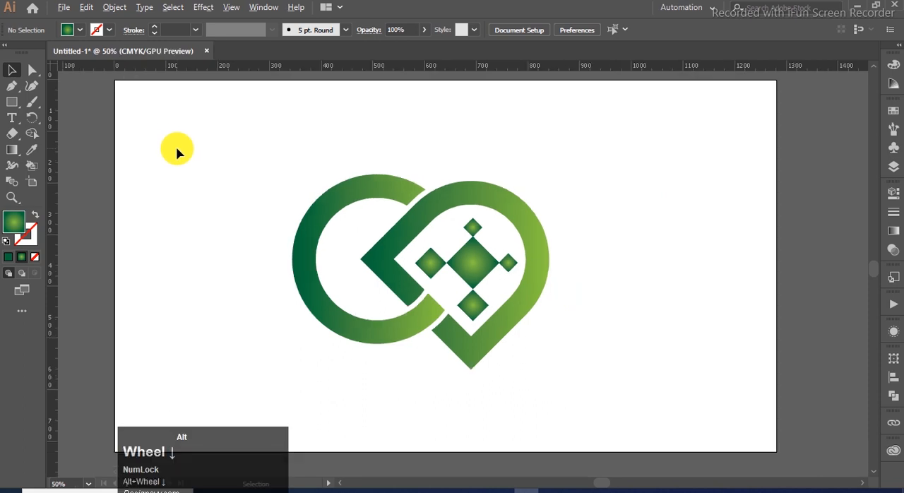
click(13, 103)
drag(12, 106, 100, 103)
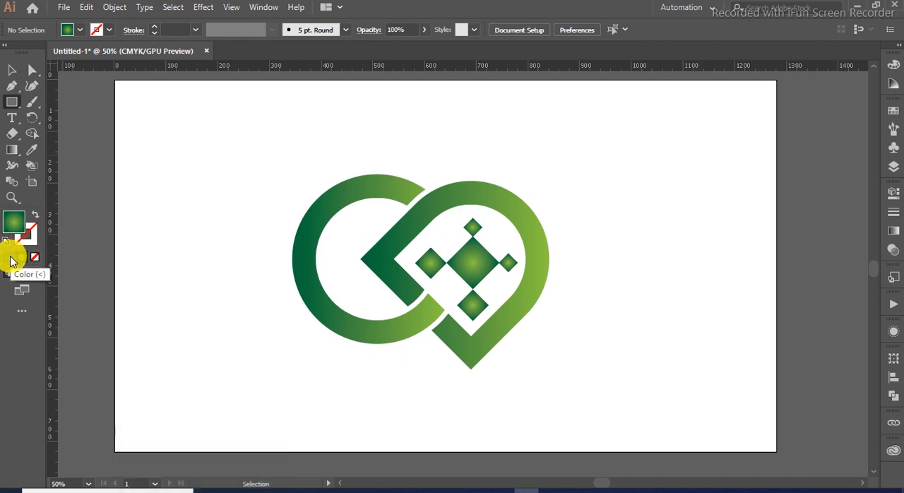
click(19, 224)
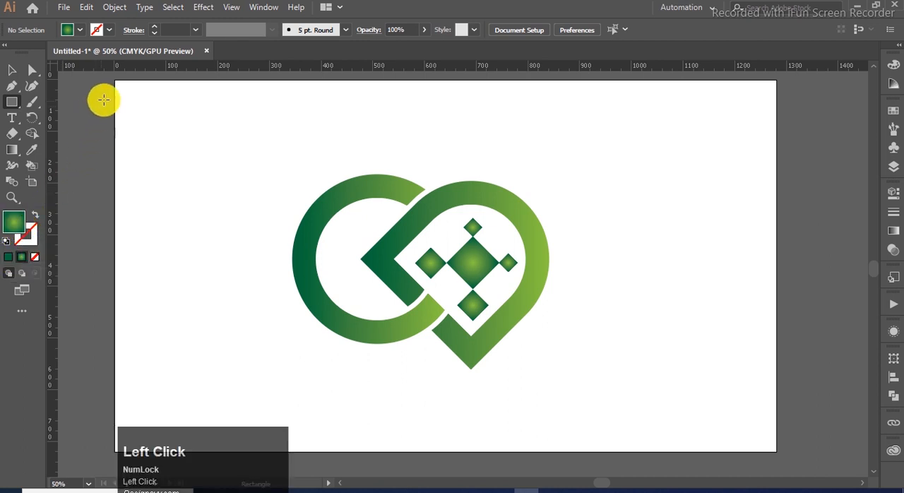
drag(116, 81, 776, 450)
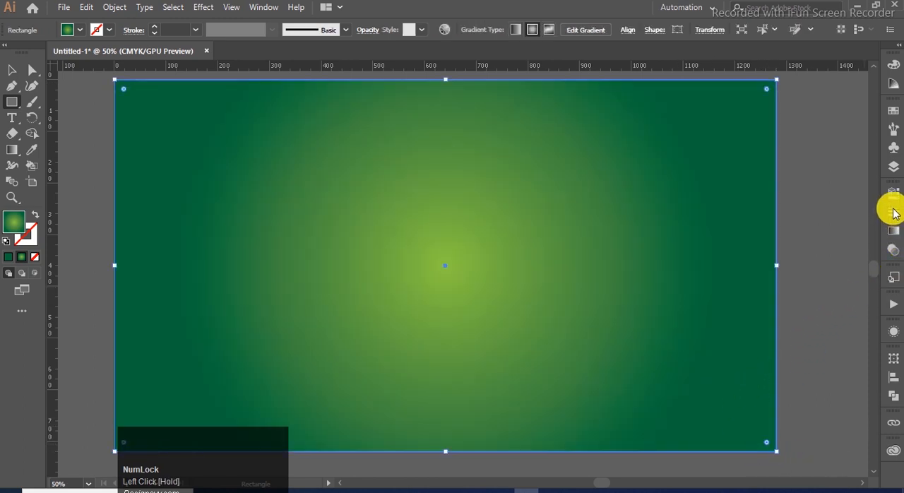
- Apply the White, Black gradient preset to the background rectangle and change its black stop to light green
click(891, 232)
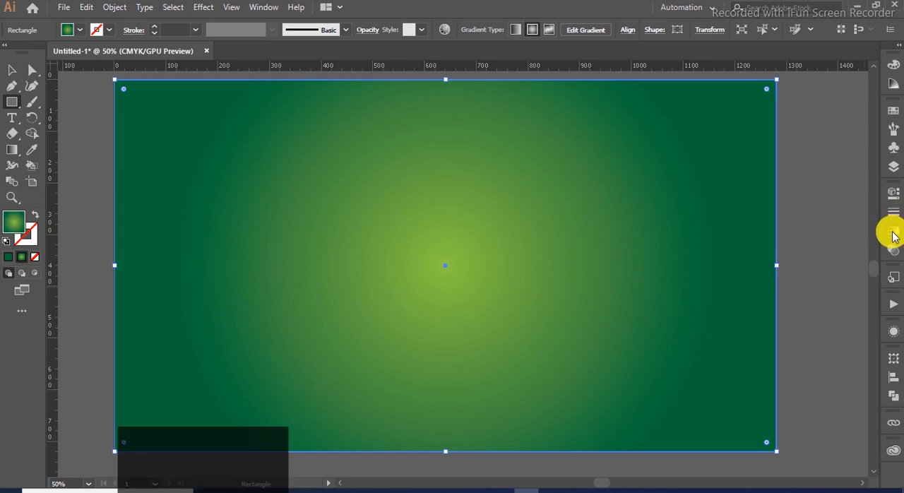
drag(751, 211, 756, 213)
click(754, 212)
click(755, 210)
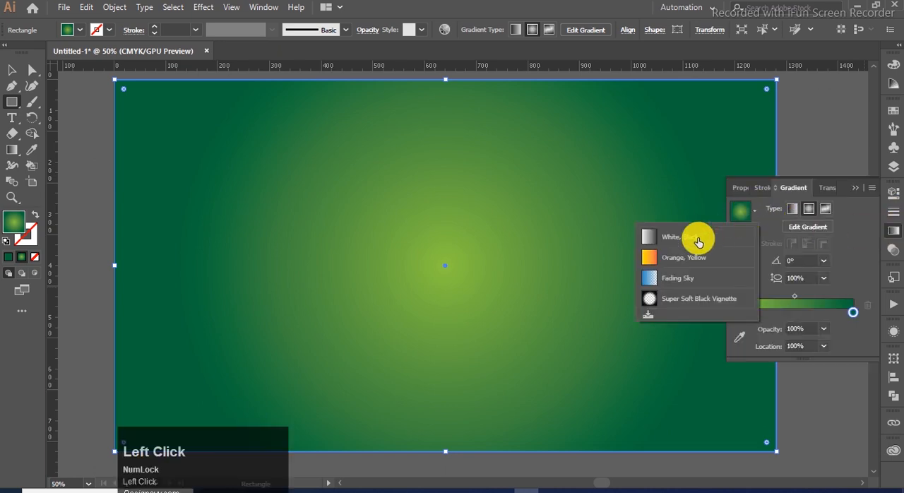
click(696, 240)
double_click(853, 313)
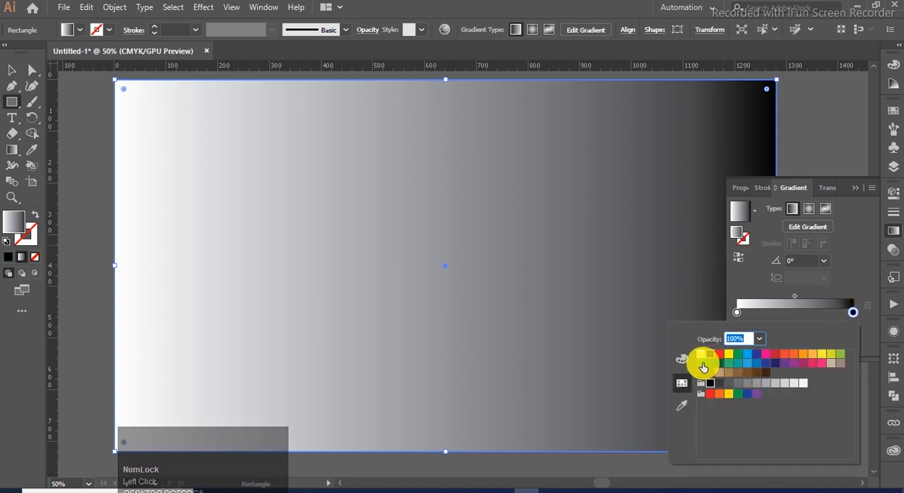
click(839, 357)
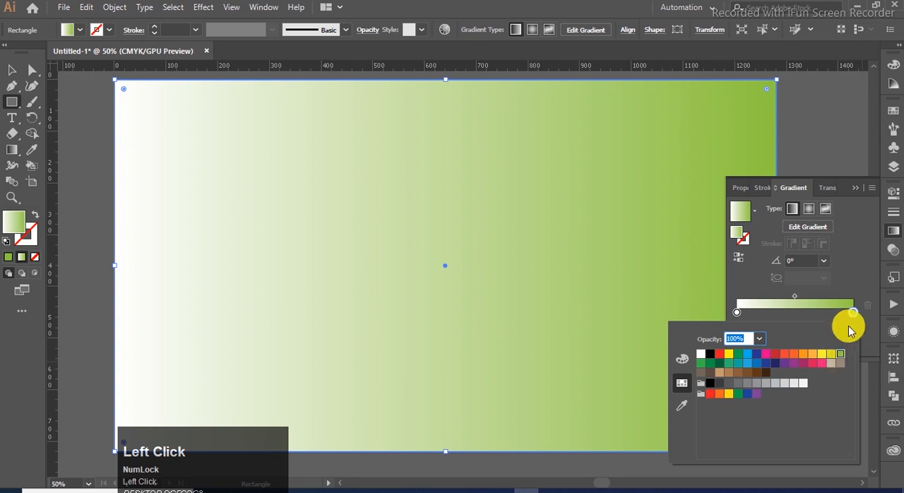
- Make the background gradient radial and move its white stop to a location of 54.19%
click(807, 214)
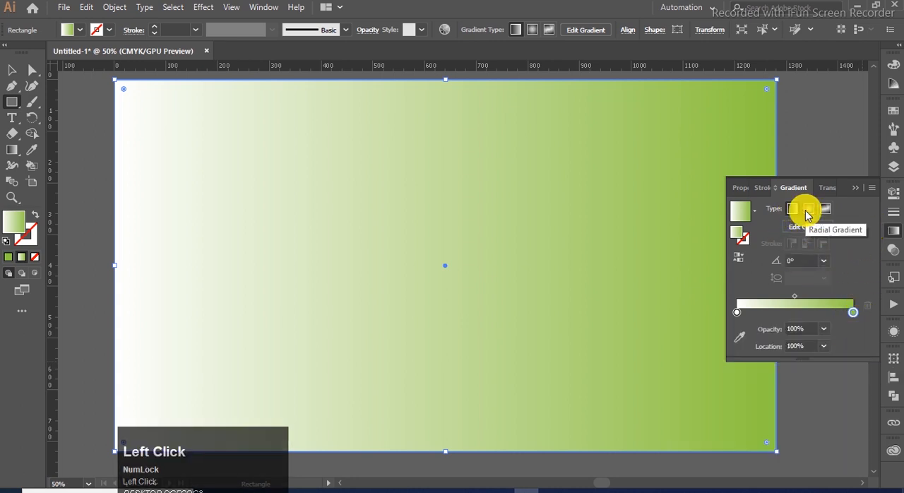
click(809, 212)
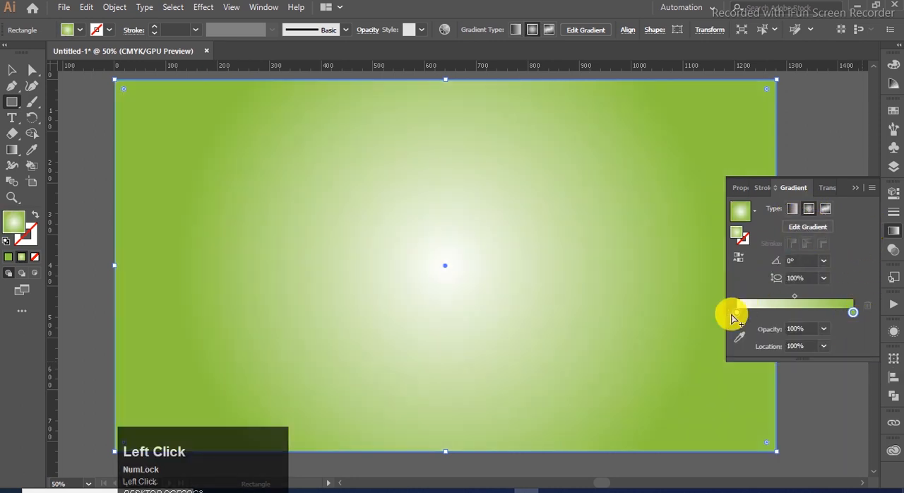
drag(735, 314, 802, 322)
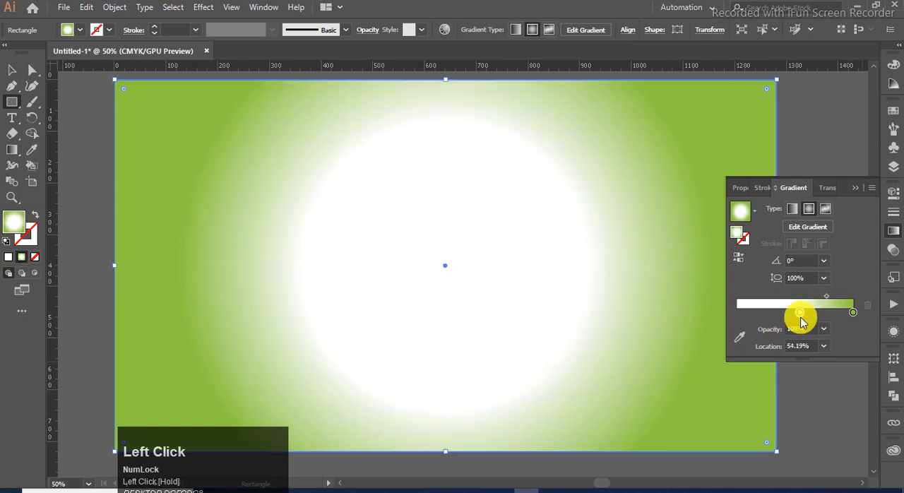
click(854, 189)
- Send the background rectangle behind the logo and deselect everything
key(ctrl+shift+bracketleft)
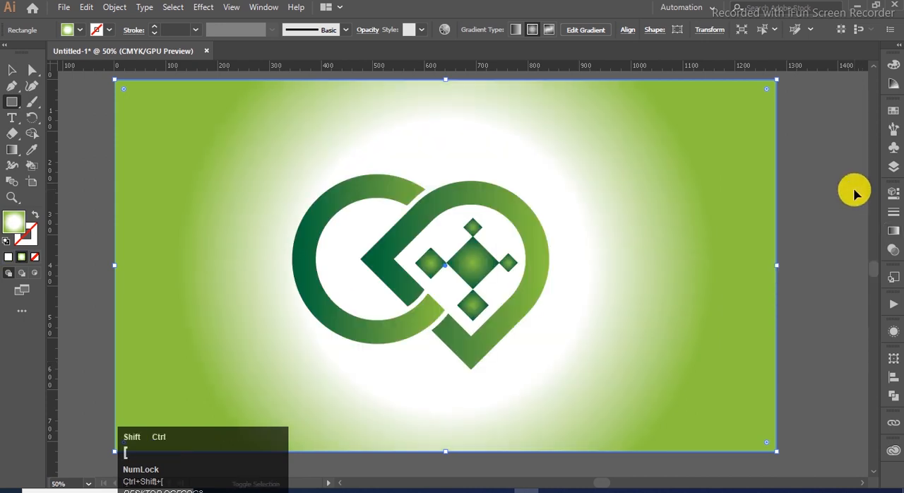
click(12, 70)
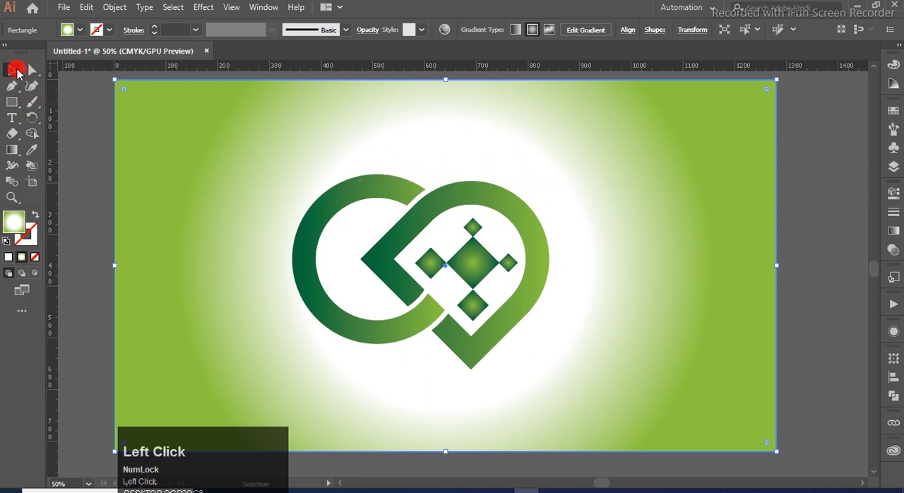
click(818, 222)
click(744, 370)
key(ctrl)
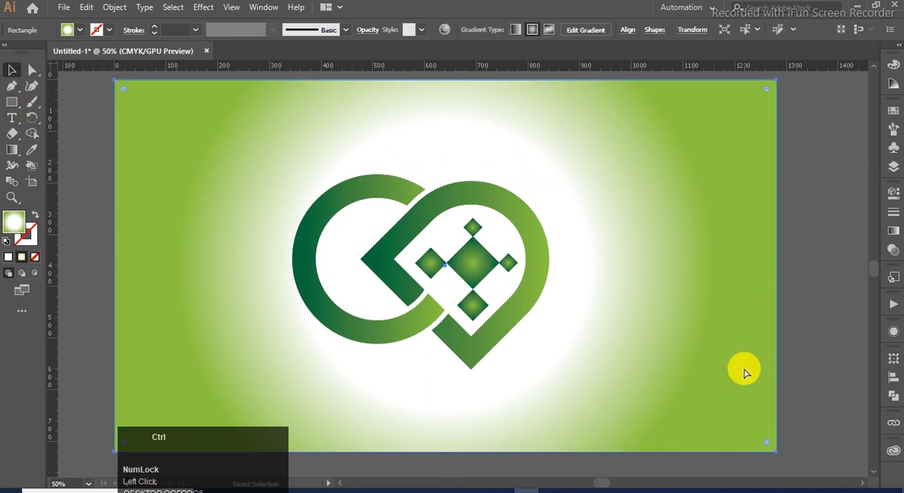
click(796, 340)
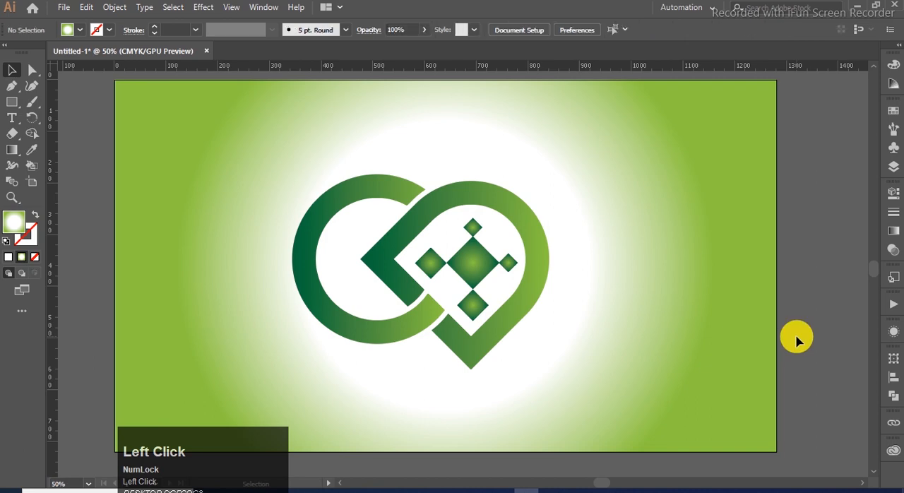